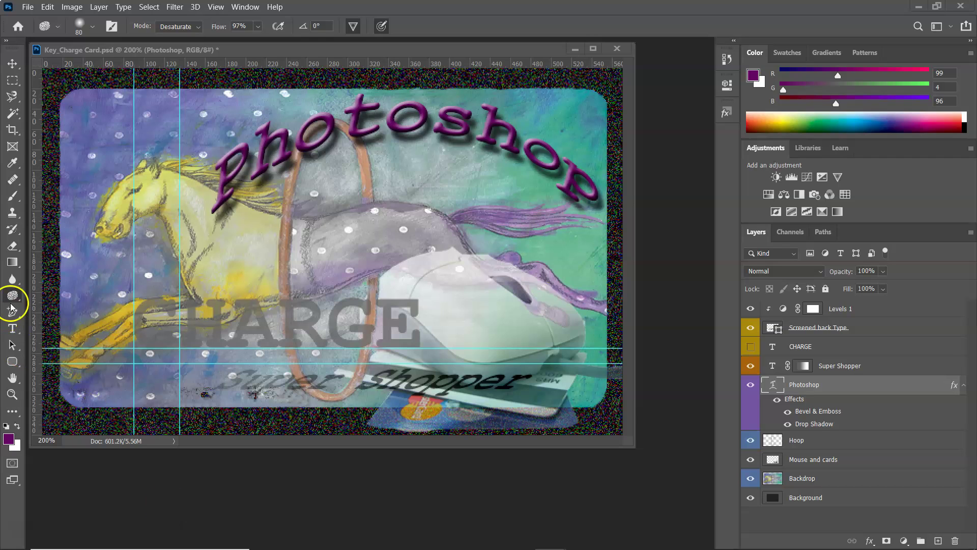
pyautogui.click(47, 7)
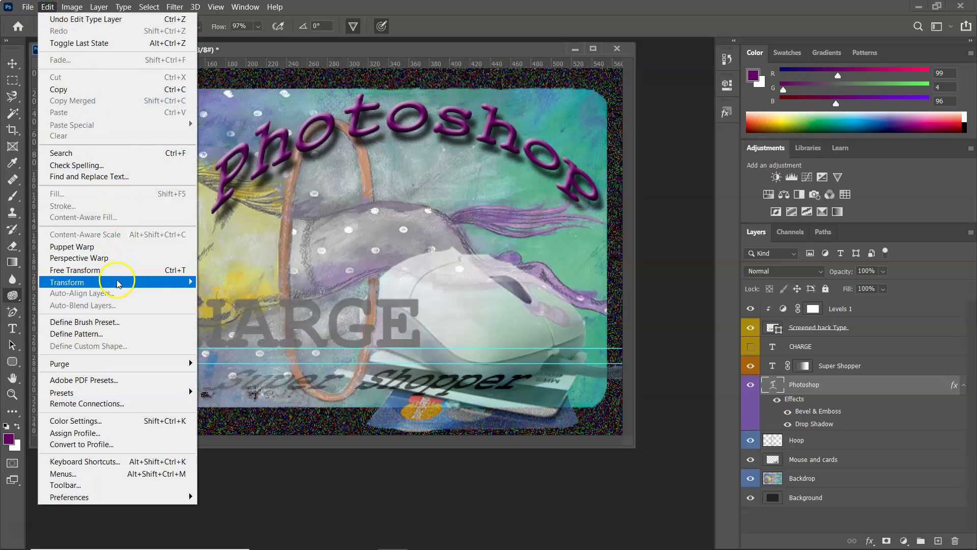
pyautogui.moveTo(183, 281)
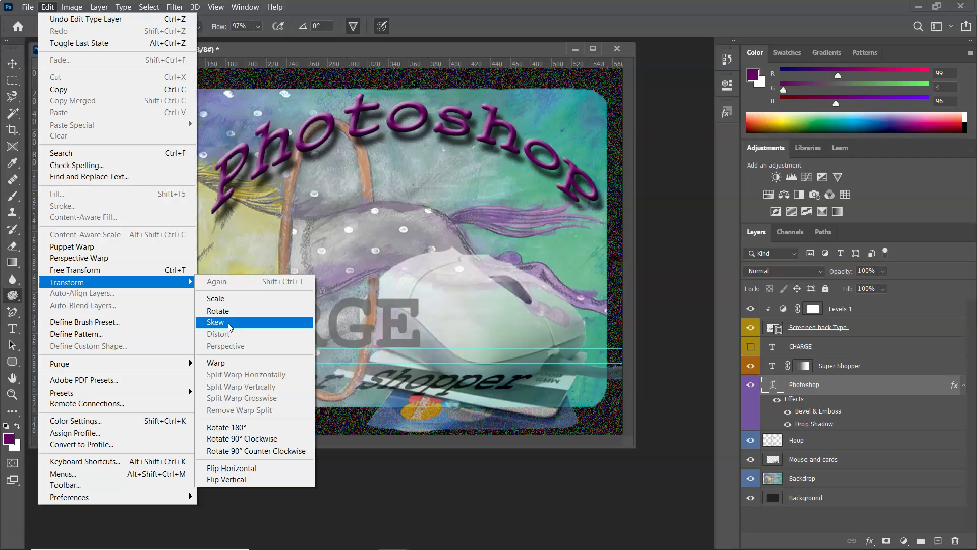
pyautogui.click(218, 367)
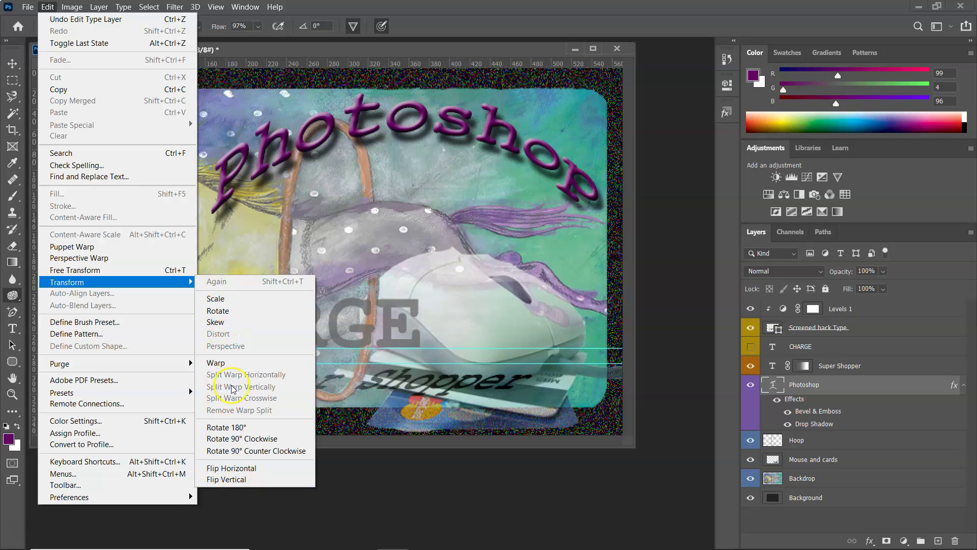
pyautogui.click(404, 471)
pyautogui.click(824, 429)
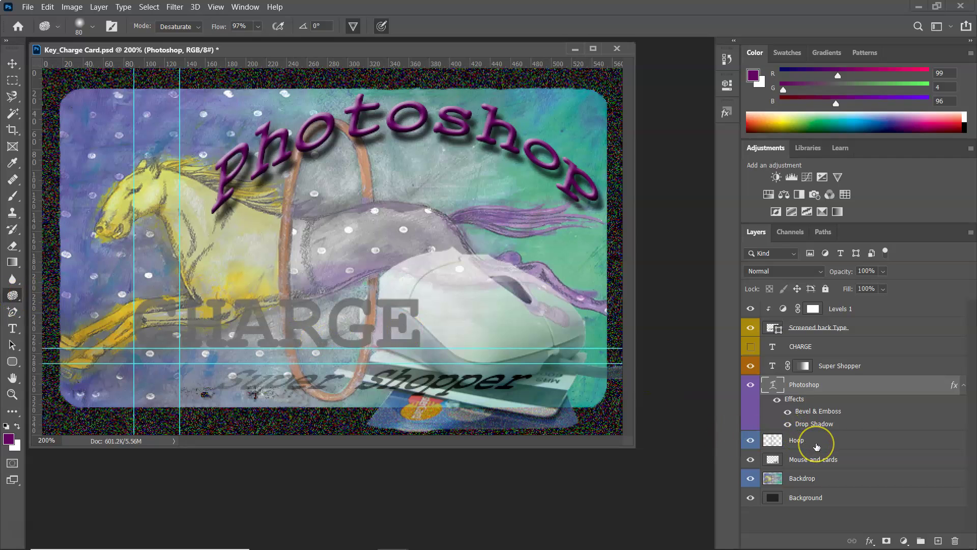
# Step: Select the Backdrop layer and set the Sponge tool's mode to Saturate
pyautogui.click(819, 481)
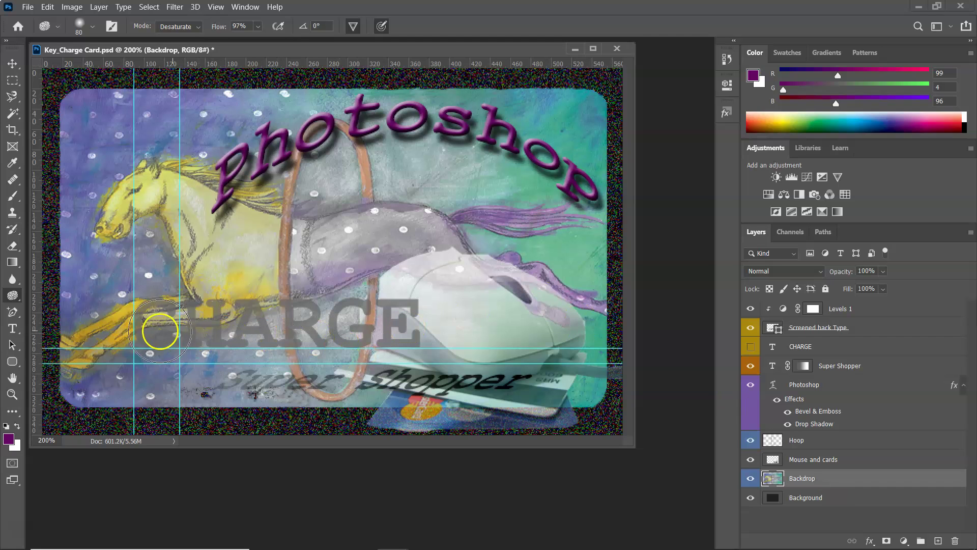
pyautogui.moveTo(300, 304)
pyautogui.mouseDown()
pyautogui.moveTo(159, 305)
pyautogui.moveTo(380, 311)
pyautogui.moveTo(303, 304)
pyautogui.moveTo(161, 317)
pyautogui.mouseUp()
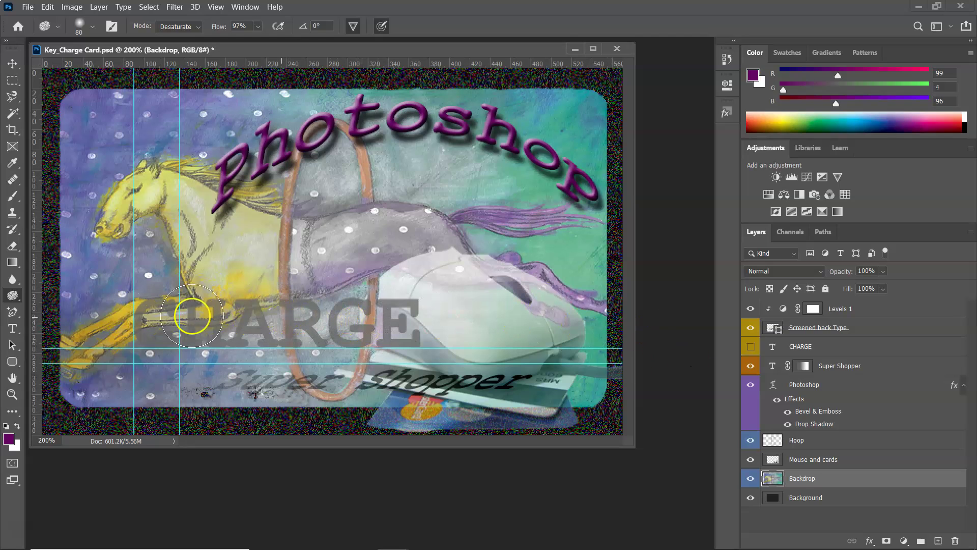
pyautogui.click(17, 298)
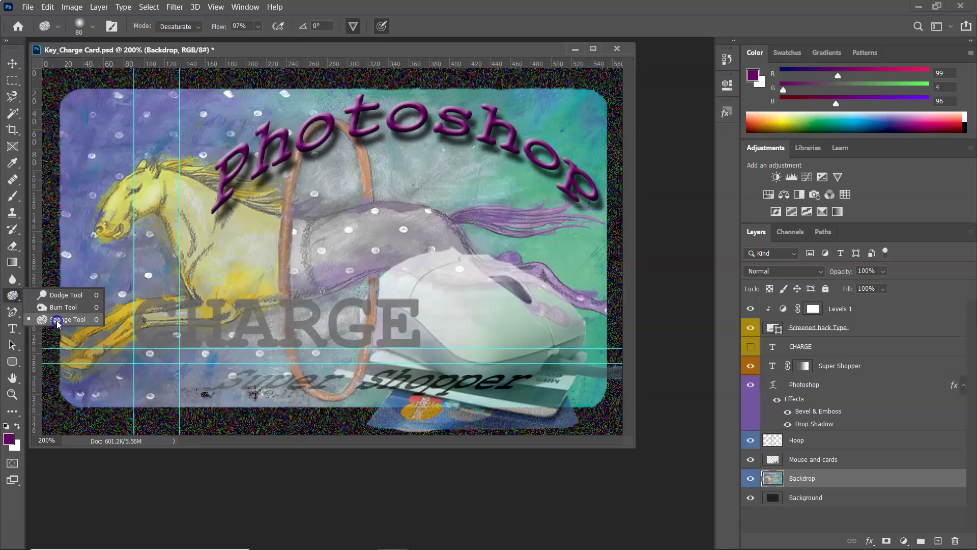
pyautogui.click(44, 297)
pyautogui.click(57, 297)
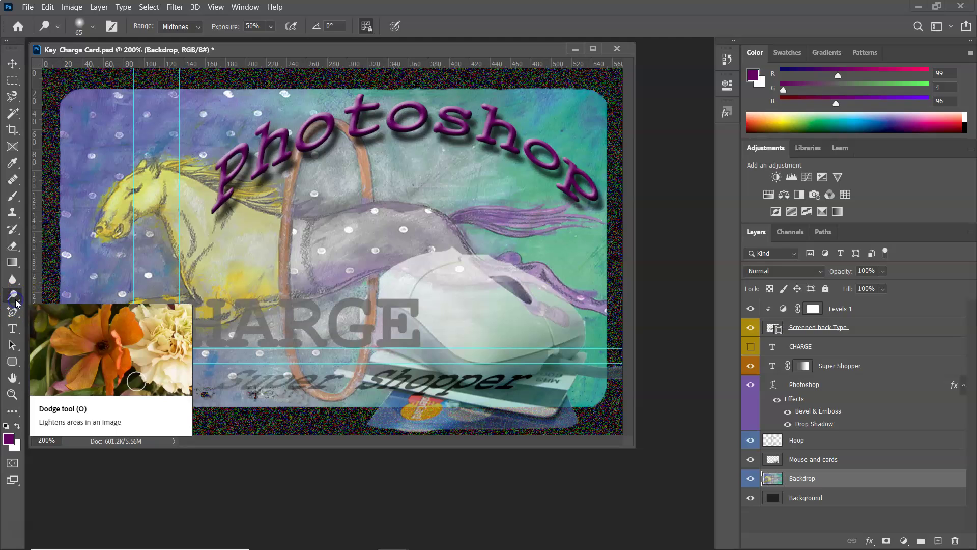
pyautogui.moveTo(15, 302)
pyautogui.mouseDown()
pyautogui.moveTo(55, 310)
pyautogui.moveTo(53, 319)
pyautogui.mouseUp()
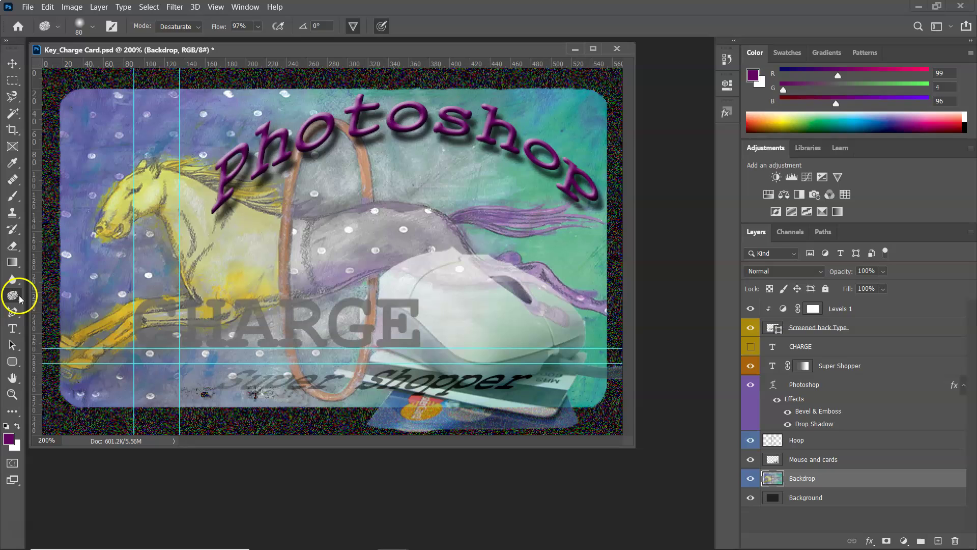
pyautogui.click(200, 27)
pyautogui.click(178, 47)
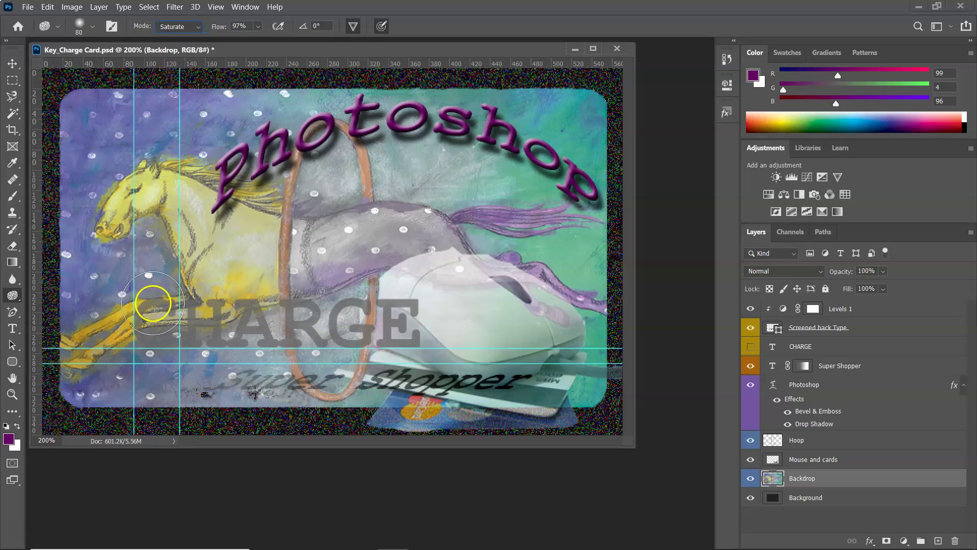
# Step: Saturate the colours of the horse's front legs and lower body and the background around them with sponge strokes on the Backdrop layer
pyautogui.moveTo(152, 316)
pyautogui.mouseDown()
pyautogui.moveTo(189, 302)
pyautogui.moveTo(189, 334)
pyautogui.moveTo(204, 352)
pyautogui.moveTo(194, 356)
pyautogui.moveTo(247, 306)
pyautogui.moveTo(280, 319)
pyautogui.moveTo(255, 344)
pyautogui.moveTo(270, 322)
pyautogui.moveTo(379, 350)
pyautogui.moveTo(351, 364)
pyautogui.moveTo(326, 339)
pyautogui.moveTo(338, 324)
pyautogui.moveTo(388, 303)
pyautogui.moveTo(411, 307)
pyautogui.moveTo(397, 358)
pyautogui.moveTo(291, 358)
pyautogui.moveTo(225, 337)
pyautogui.moveTo(224, 325)
pyautogui.moveTo(142, 316)
pyautogui.moveTo(163, 304)
pyautogui.moveTo(172, 348)
pyautogui.moveTo(126, 343)
pyautogui.moveTo(136, 350)
pyautogui.moveTo(161, 330)
pyautogui.moveTo(197, 360)
pyautogui.moveTo(237, 361)
pyautogui.mouseUp()
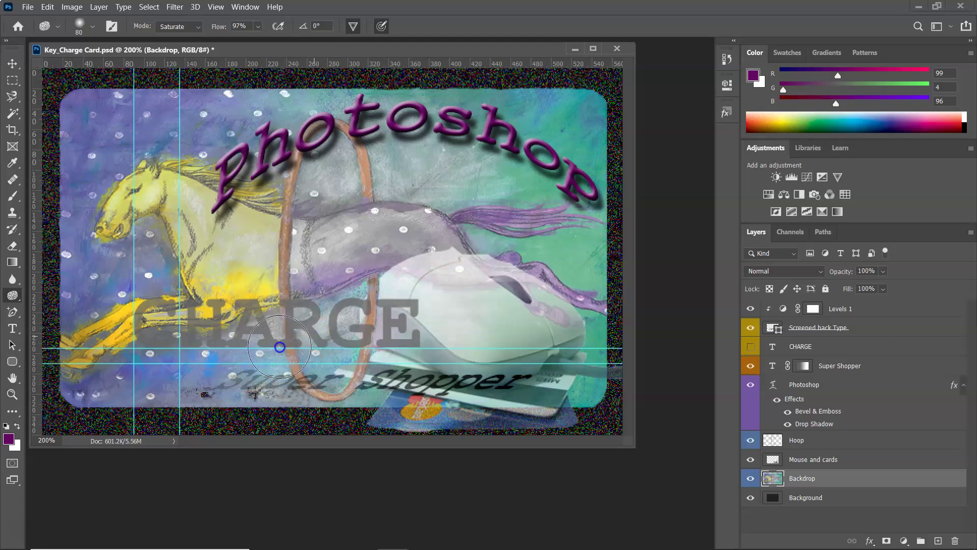
pyautogui.moveTo(344, 322)
pyautogui.mouseDown()
pyautogui.moveTo(409, 316)
pyautogui.moveTo(240, 351)
pyautogui.moveTo(167, 347)
pyautogui.moveTo(135, 328)
pyautogui.moveTo(173, 304)
pyautogui.moveTo(256, 305)
pyautogui.moveTo(246, 352)
pyautogui.moveTo(299, 368)
pyautogui.moveTo(317, 346)
pyautogui.moveTo(381, 321)
pyautogui.moveTo(337, 307)
pyautogui.moveTo(218, 346)
pyautogui.moveTo(150, 345)
pyautogui.moveTo(154, 307)
pyautogui.moveTo(191, 293)
pyautogui.moveTo(236, 300)
pyautogui.moveTo(313, 335)
pyautogui.moveTo(356, 323)
pyautogui.moveTo(462, 338)
pyautogui.moveTo(421, 347)
pyautogui.moveTo(369, 329)
pyautogui.moveTo(278, 328)
pyautogui.moveTo(158, 311)
pyautogui.moveTo(157, 293)
pyautogui.moveTo(174, 284)
pyautogui.moveTo(174, 300)
pyautogui.moveTo(201, 311)
pyautogui.moveTo(187, 330)
pyautogui.moveTo(164, 319)
pyautogui.moveTo(230, 303)
pyautogui.moveTo(217, 311)
pyautogui.moveTo(246, 318)
pyautogui.moveTo(185, 325)
pyautogui.moveTo(188, 343)
pyautogui.moveTo(323, 319)
pyautogui.moveTo(285, 331)
pyautogui.moveTo(305, 334)
pyautogui.moveTo(299, 324)
pyautogui.moveTo(339, 310)
pyautogui.mouseUp()
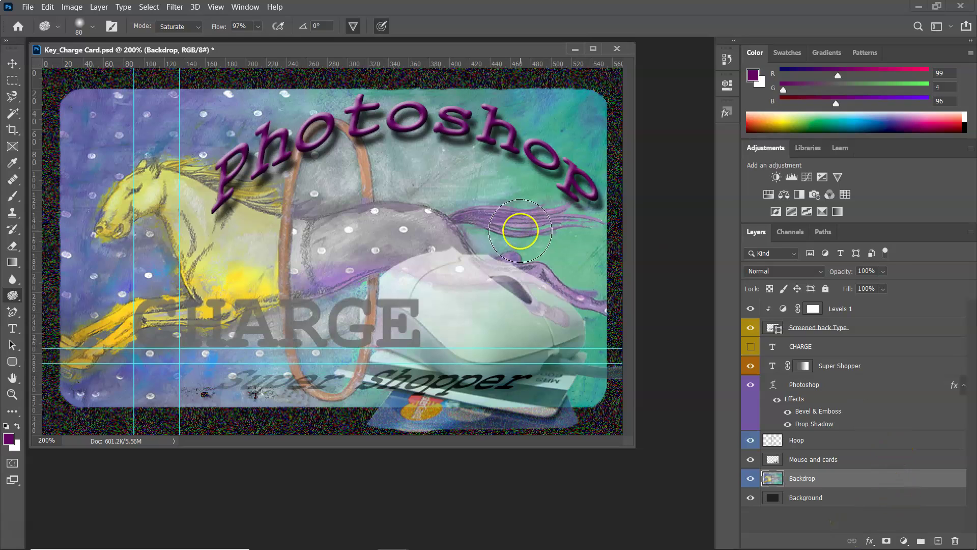
pyautogui.moveTo(366, 138)
pyautogui.mouseDown()
pyautogui.moveTo(333, 145)
pyautogui.moveTo(335, 182)
pyautogui.moveTo(348, 192)
pyautogui.moveTo(349, 162)
pyautogui.moveTo(325, 142)
pyautogui.moveTo(298, 228)
pyautogui.moveTo(302, 310)
pyautogui.moveTo(395, 246)
pyautogui.moveTo(378, 182)
pyautogui.moveTo(334, 133)
pyautogui.moveTo(300, 139)
pyautogui.moveTo(290, 198)
pyautogui.moveTo(340, 201)
pyautogui.moveTo(368, 171)
pyautogui.moveTo(360, 138)
pyautogui.moveTo(326, 141)
pyautogui.moveTo(305, 192)
pyautogui.mouseUp()
# Step: Duplicate the Hoop layer and place the copy directly above the Photoshop type layer
pyautogui.click(812, 389)
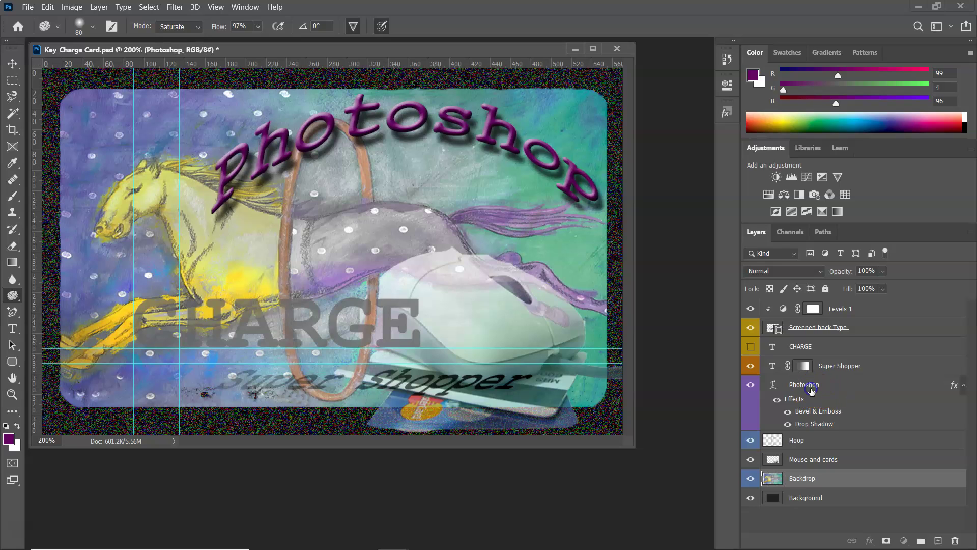
pyautogui.click(817, 441)
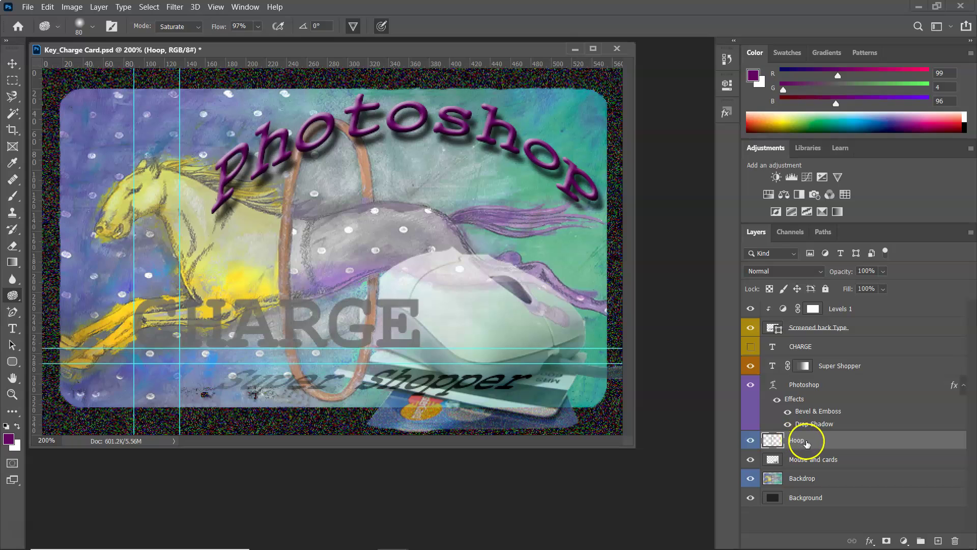
pyautogui.moveTo(808, 444); pyautogui.dragTo(940, 538)
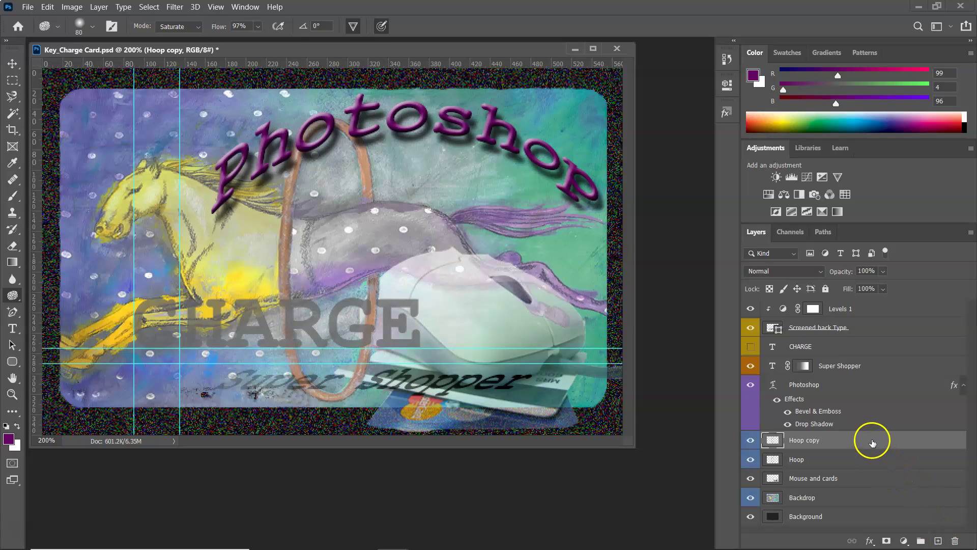
pyautogui.moveTo(872, 442); pyautogui.dragTo(862, 393)
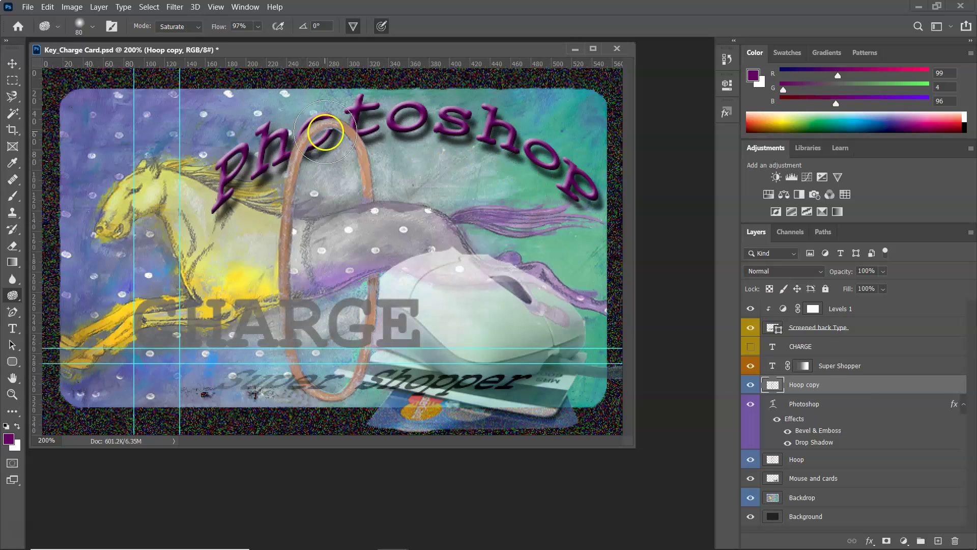
# Step: Erase part of the Hoop copy where it crosses the first "o" of the Photoshop lettering, using a Soft Round 6 px eraser
pyautogui.click(13, 247)
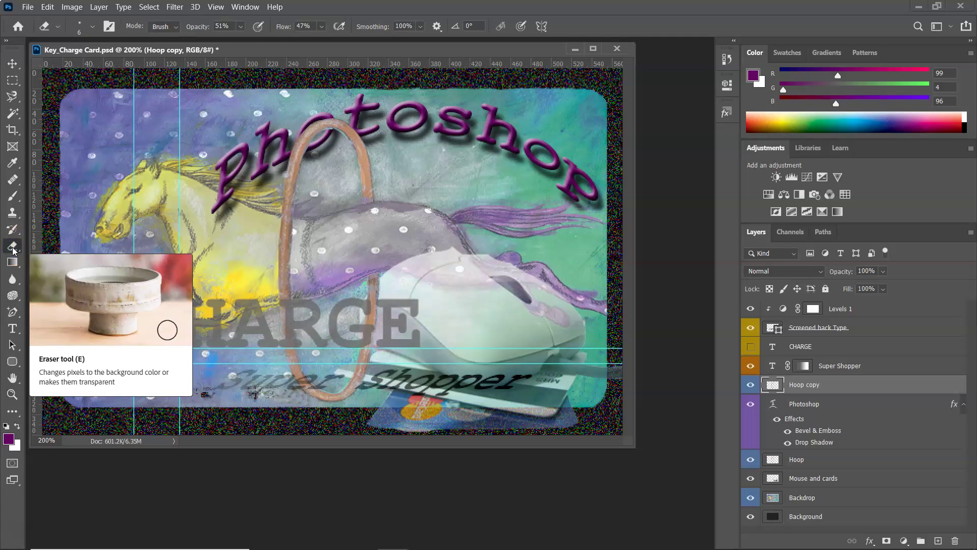
pyautogui.click(93, 28)
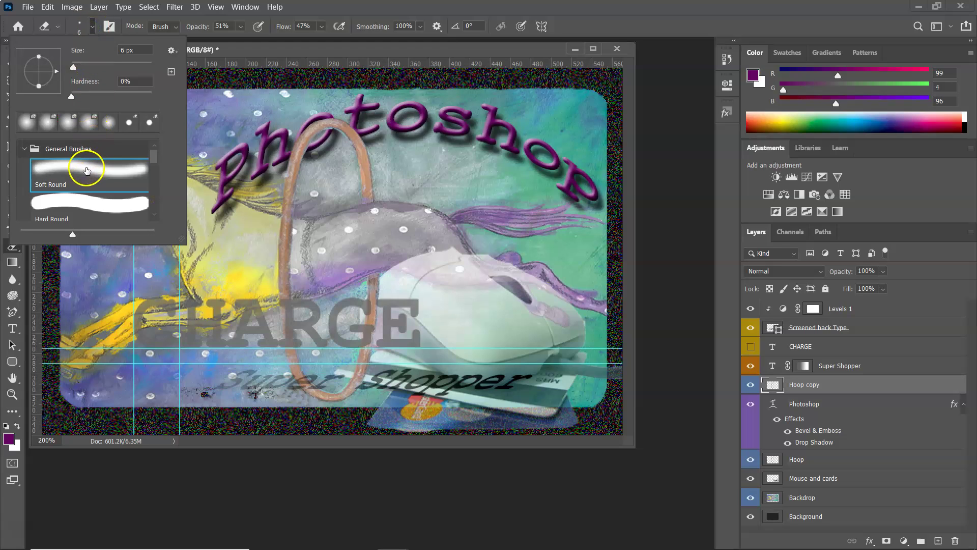
pyautogui.click(86, 168)
pyautogui.click(231, 38)
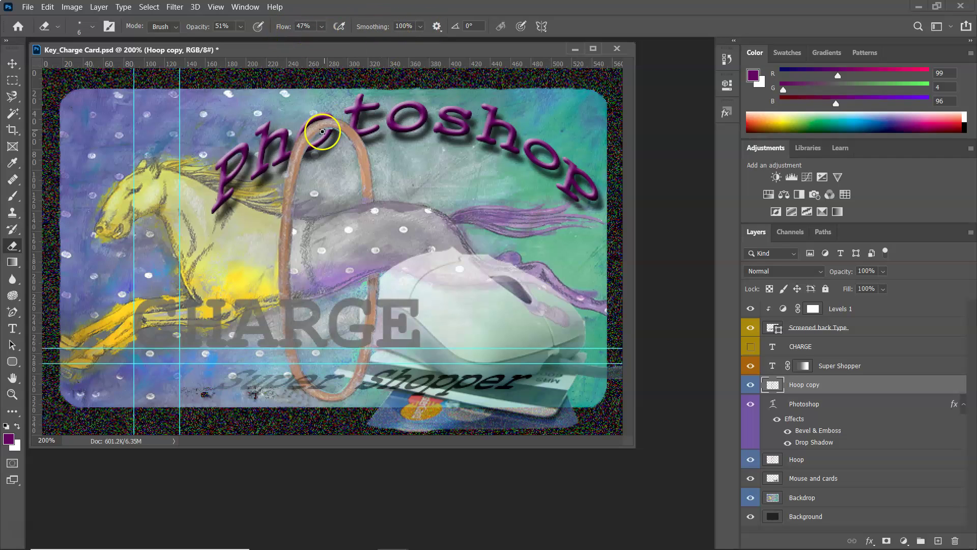
pyautogui.moveTo(322, 132)
pyautogui.mouseDown()
pyautogui.moveTo(361, 135)
pyautogui.moveTo(331, 121)
pyautogui.moveTo(305, 149)
pyautogui.mouseUp()
pyautogui.moveTo(326, 132)
pyautogui.mouseDown()
pyautogui.moveTo(323, 120)
pyautogui.moveTo(308, 128)
pyautogui.mouseUp()
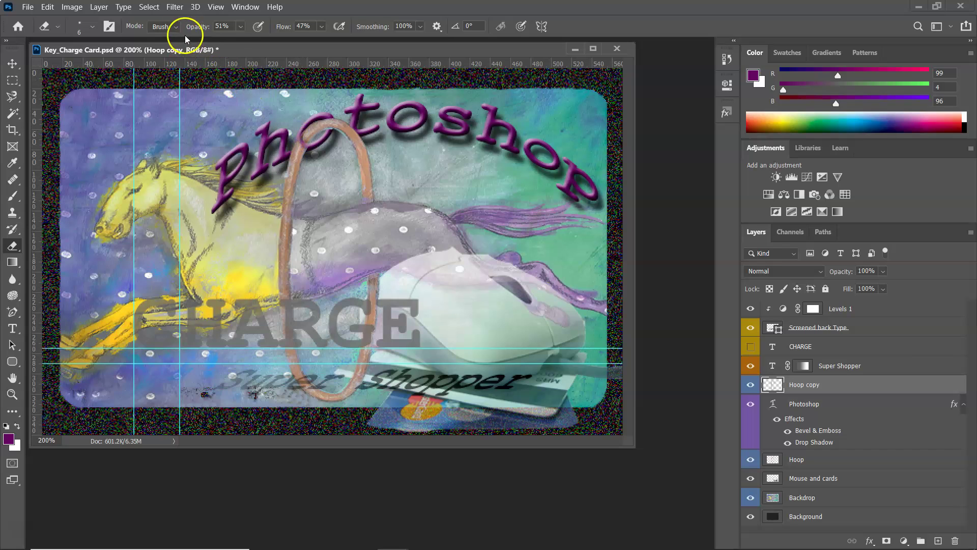
# Step: Set the Eraser opacity to 100% and erase the remaining traces of the hoop over the first "o"
pyautogui.click(239, 26)
pyautogui.moveTo(248, 42); pyautogui.dragTo(300, 42)
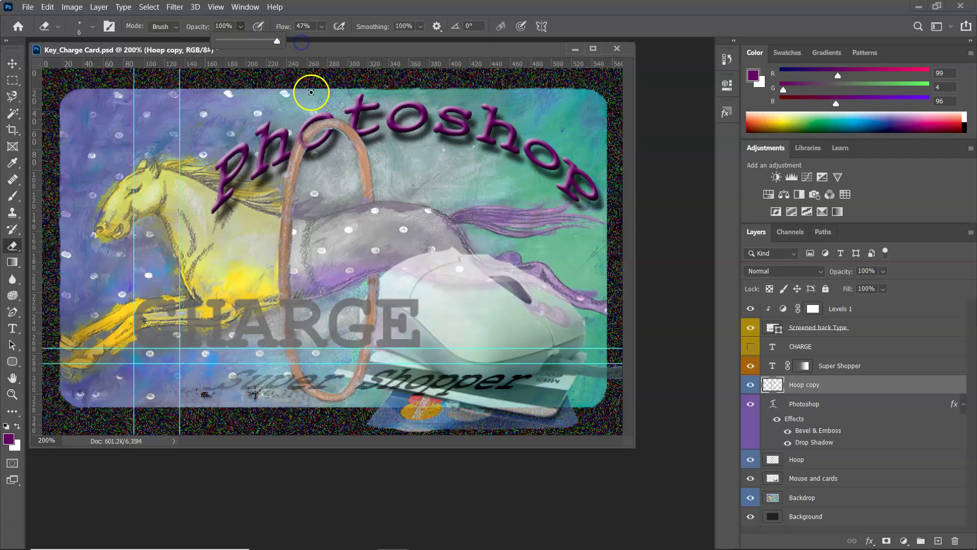
pyautogui.moveTo(306, 107)
pyautogui.mouseDown()
pyautogui.moveTo(298, 149)
pyautogui.moveTo(317, 149)
pyautogui.moveTo(305, 149)
pyautogui.moveTo(304, 127)
pyautogui.moveTo(303, 142)
pyautogui.moveTo(313, 147)
pyautogui.mouseUp()
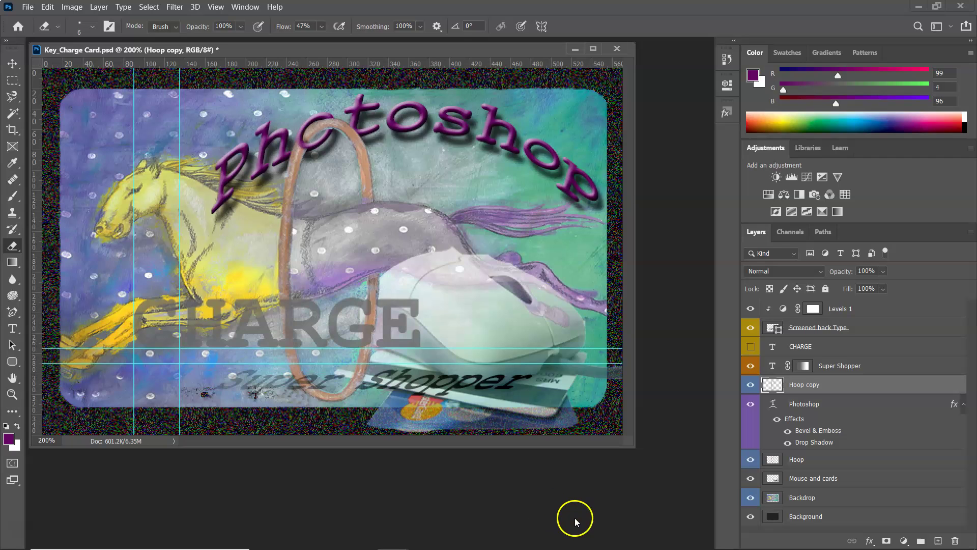
# Step: Examine how the hoop interlaces with the lettering by hiding and showing the Photoshop, Hoop and Hoop copy layers
pyautogui.click(751, 404)
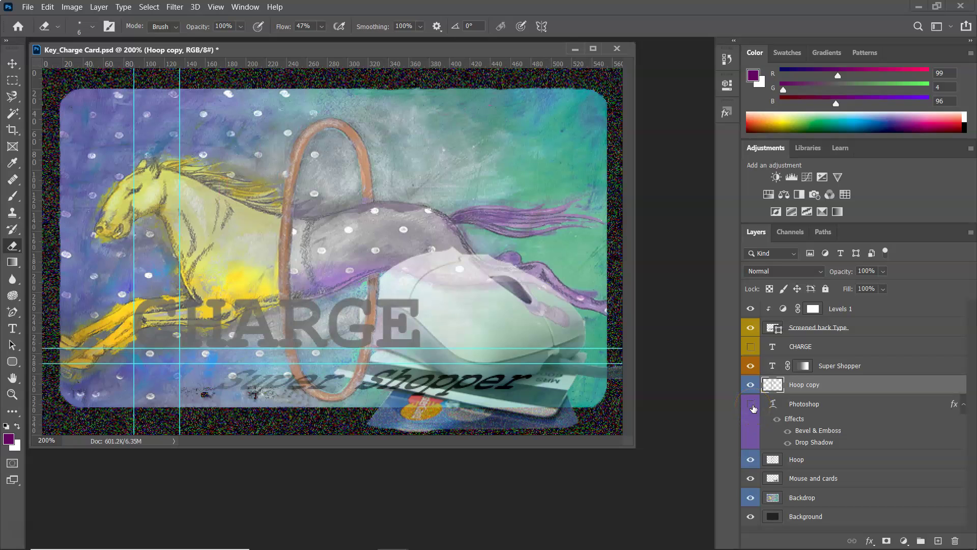
pyautogui.click(751, 404)
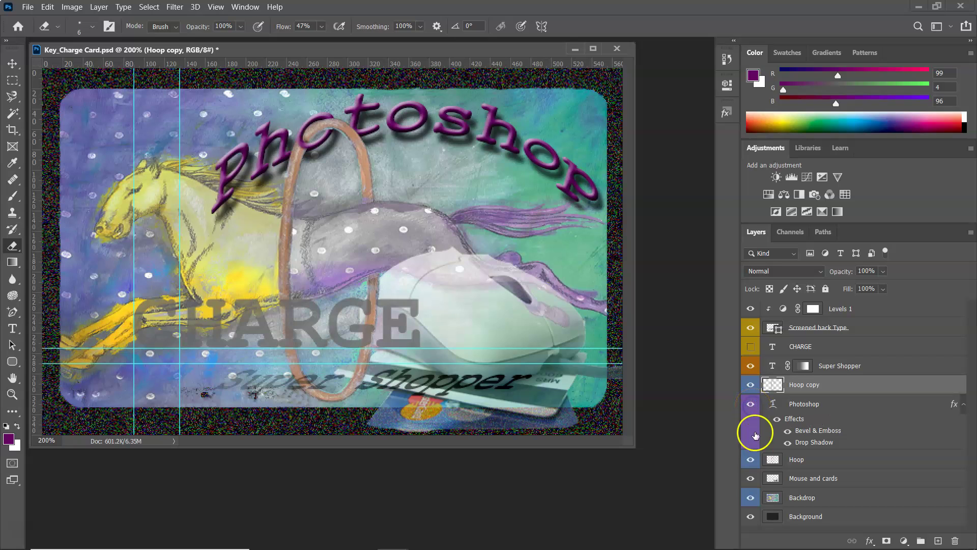
pyautogui.click(752, 460)
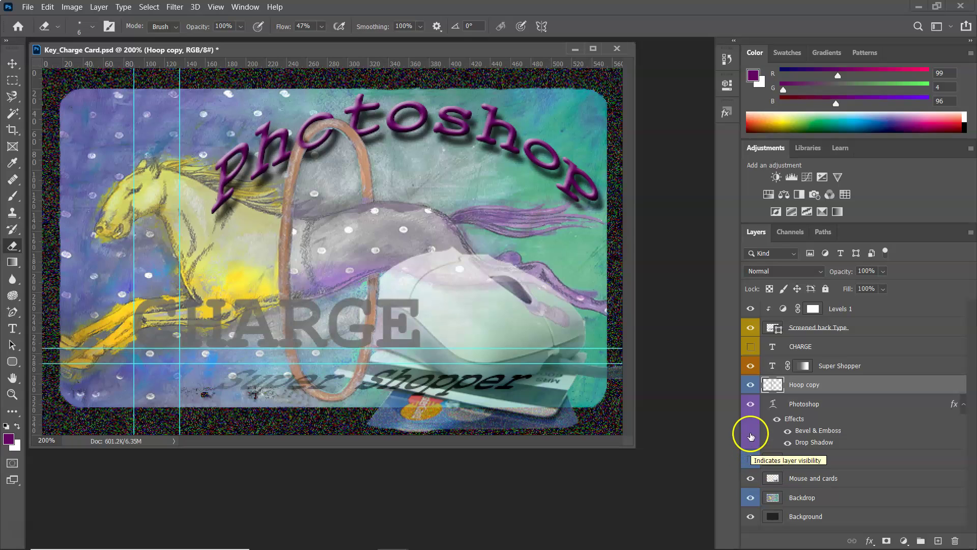
pyautogui.click(750, 405)
pyautogui.moveTo(750, 395)
pyautogui.mouseDown()
pyautogui.moveTo(748, 436)
pyautogui.moveTo(749, 384)
pyautogui.mouseUp()
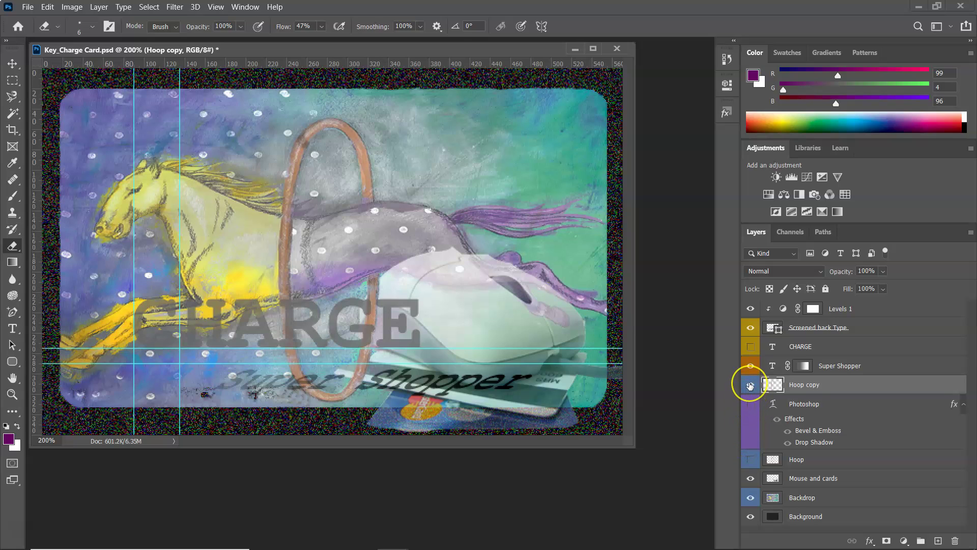
pyautogui.click(750, 385)
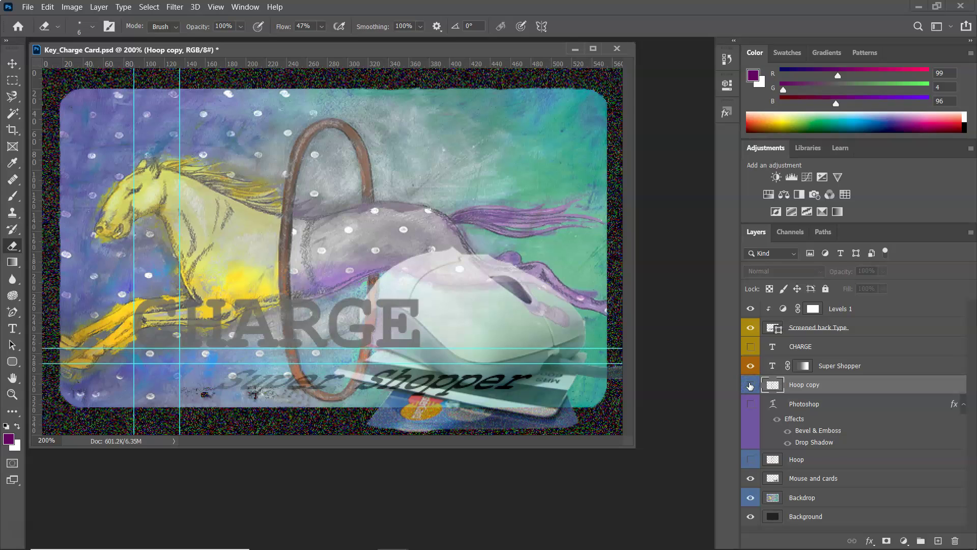
pyautogui.click(750, 386)
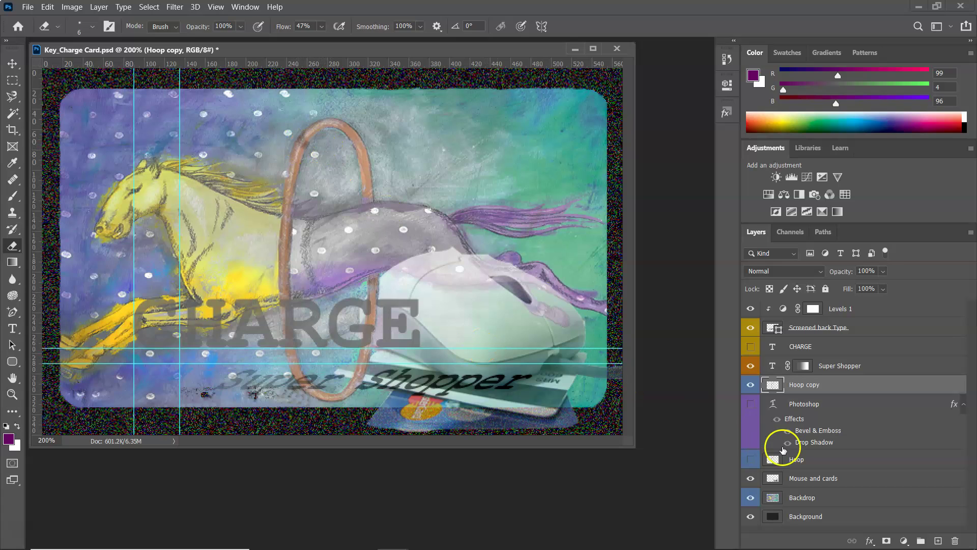
pyautogui.click(751, 404)
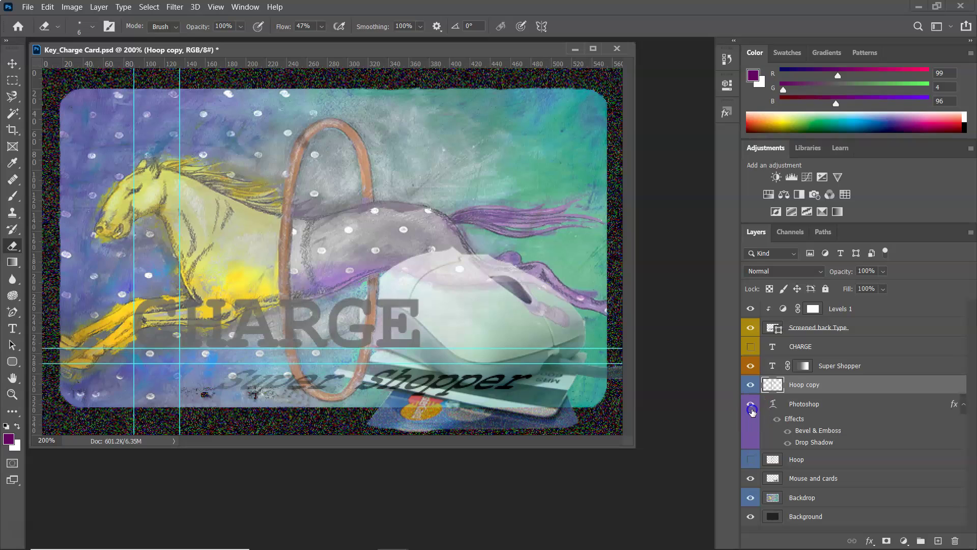
pyautogui.click(750, 459)
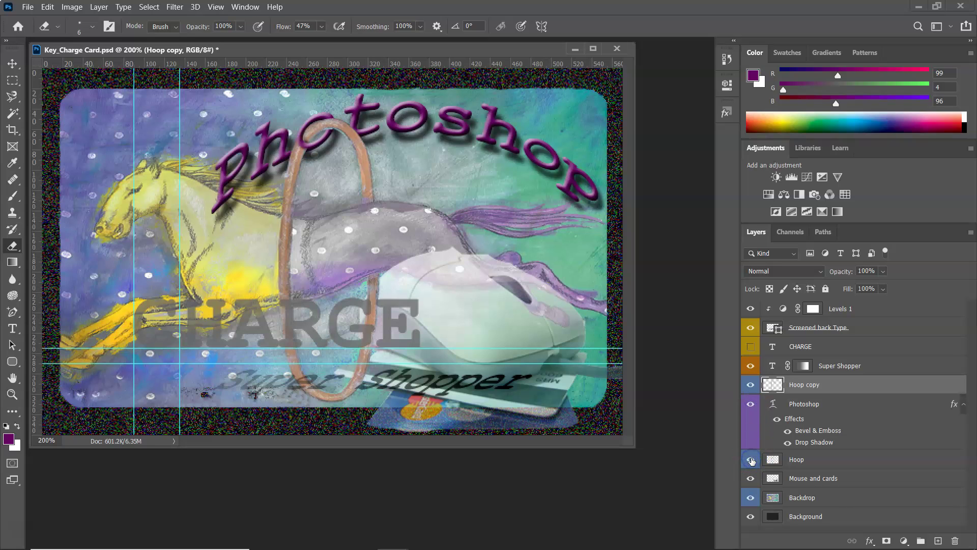